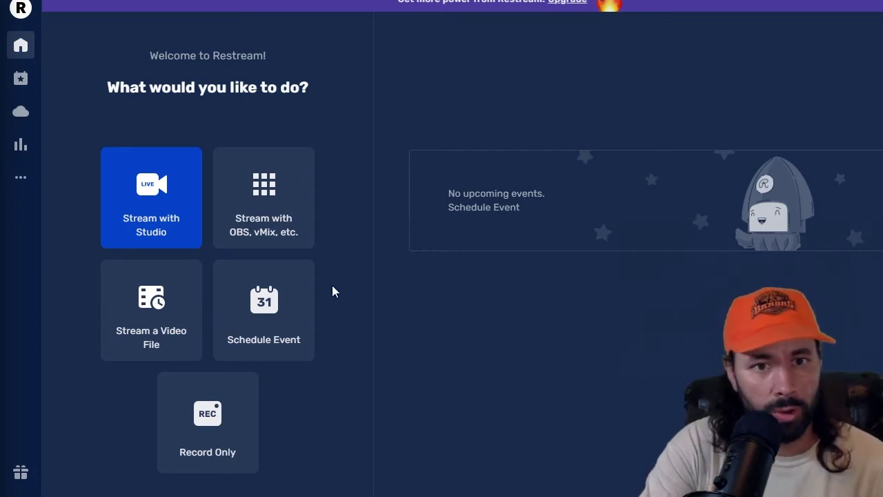
Step: Open Restream's 'Stream with OBS, vMix, etc.' page and bring up the Add Channel platforms picker
click(271, 232)
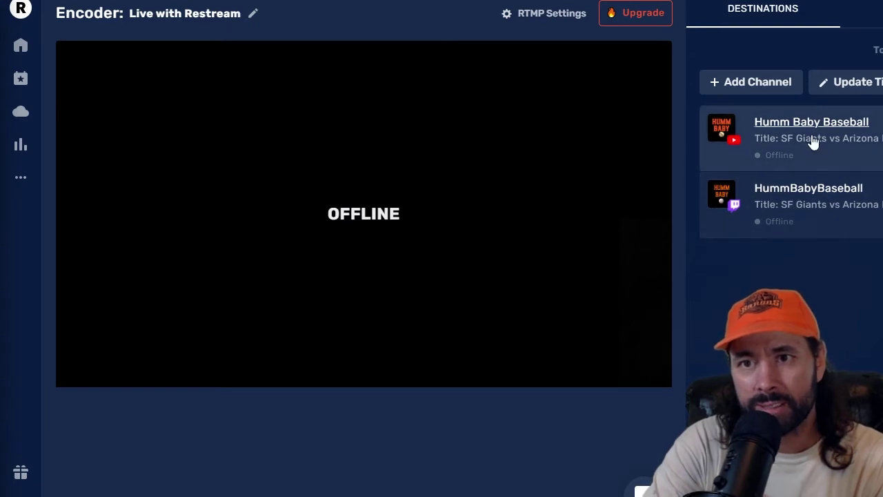
click(730, 89)
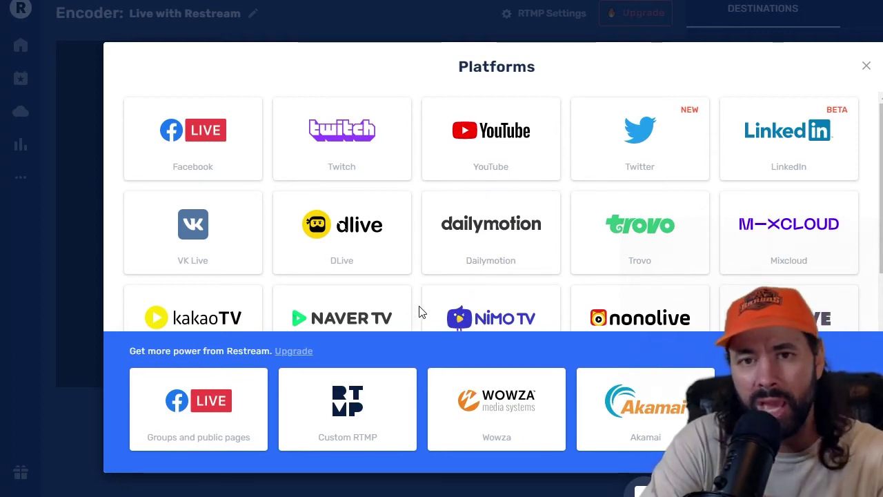
Step: Browse the Platforms grid down to Custom RTMP, then close it without adding a platform
scroll(441, 251, down, 3)
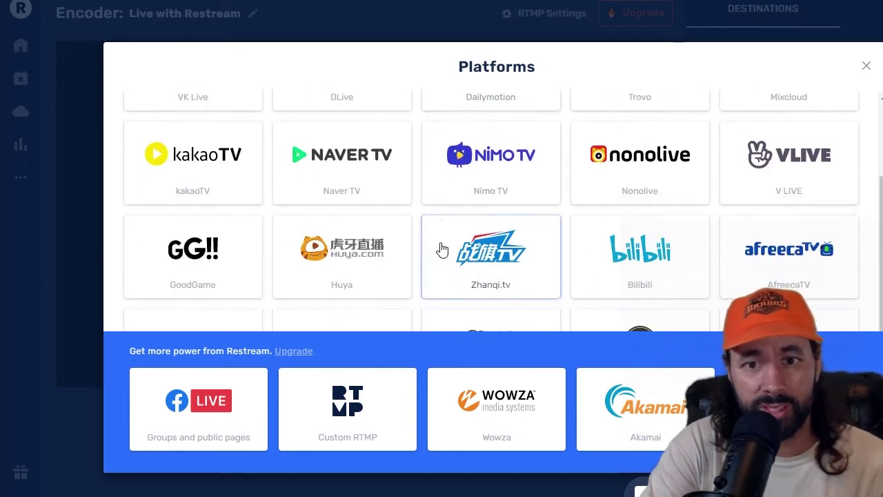
scroll(440, 252, down, 4)
scroll(445, 262, up, 7)
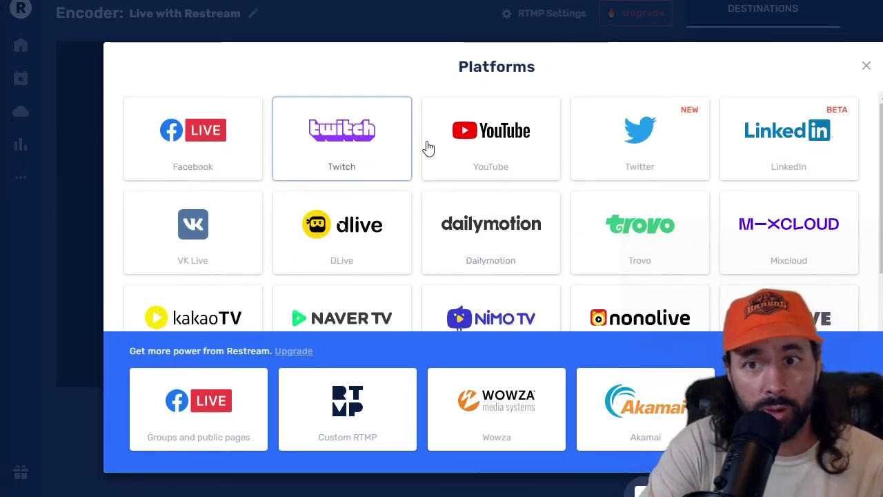
click(867, 66)
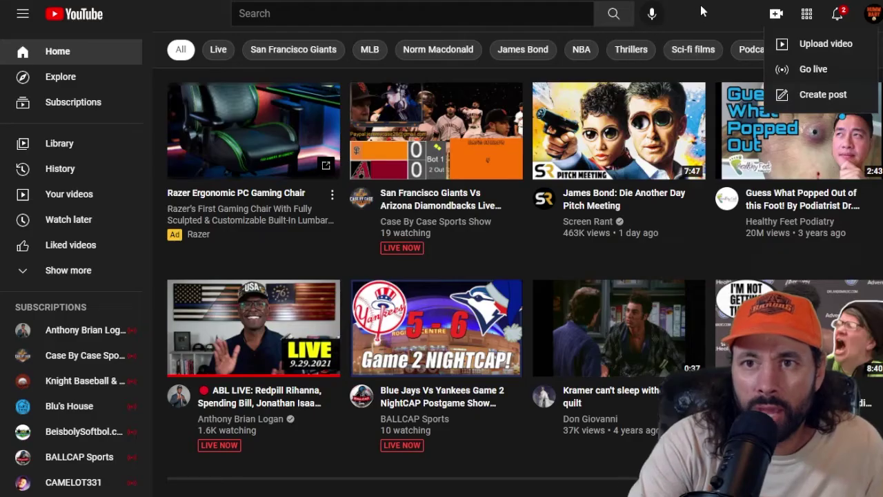
Step: Switch to YouTube and choose Go live from the Create menu
click(703, 11)
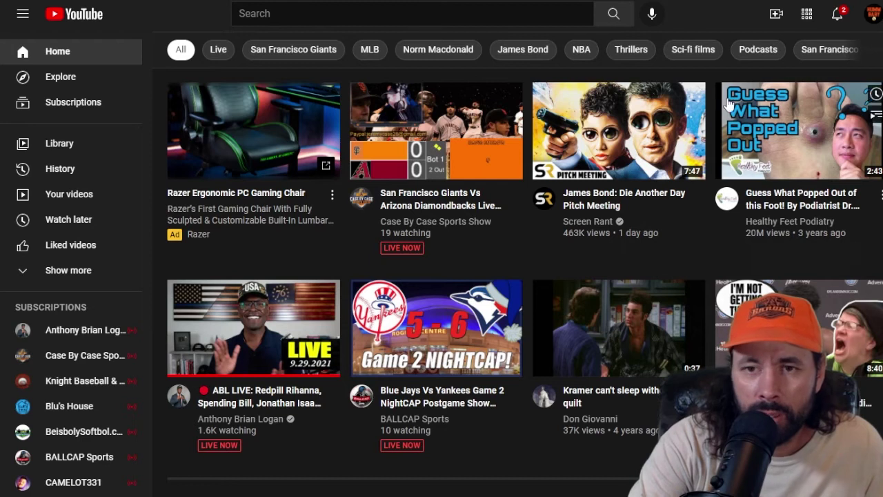
click(776, 13)
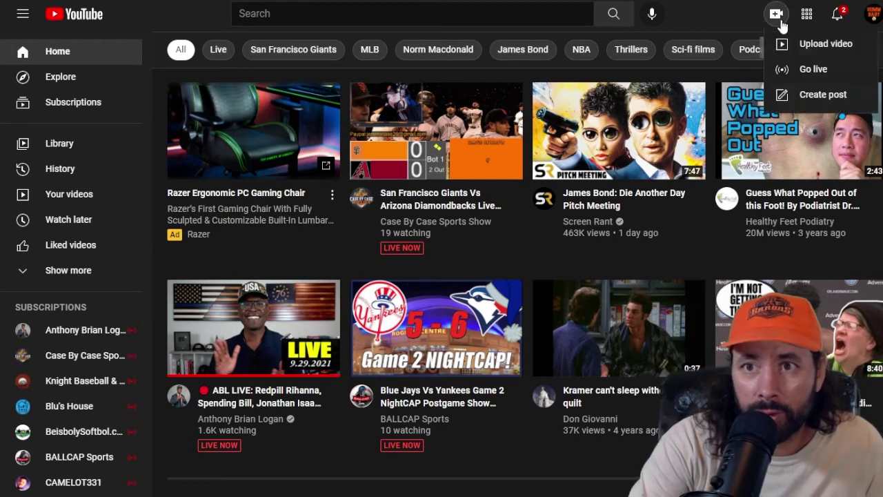
click(786, 70)
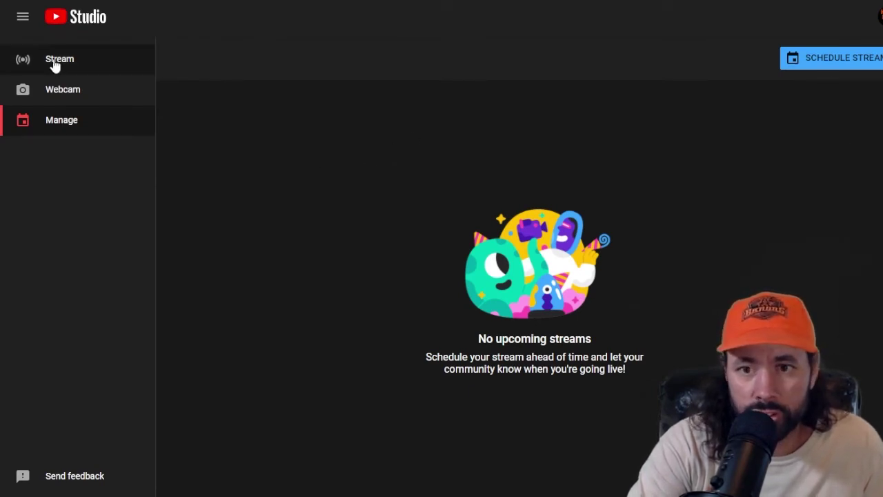
Step: Schedule a stream reusing previous settings, replacing '/Play By Play' in the title with 'Game 2'
click(837, 66)
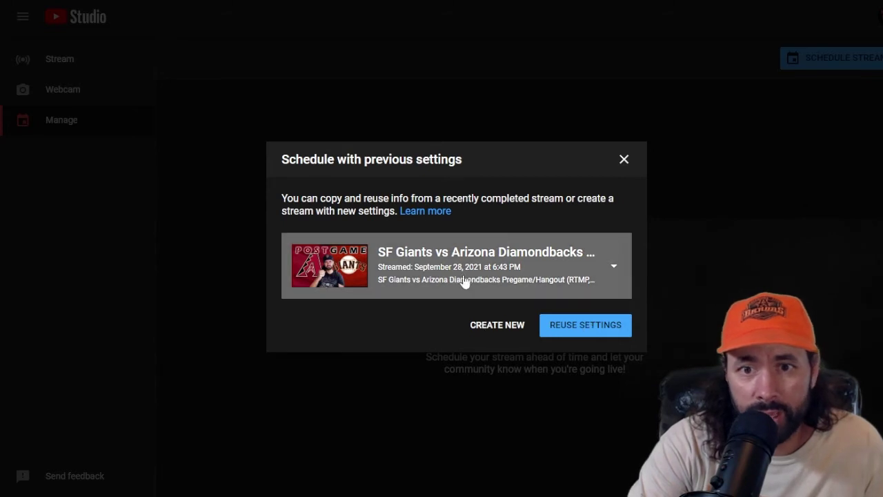
click(586, 329)
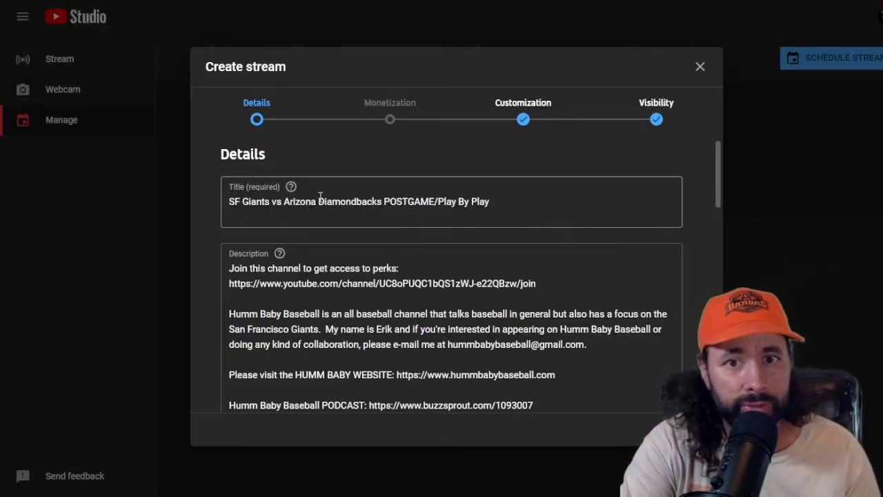
drag(437, 201, 537, 203)
key(BackSpace)
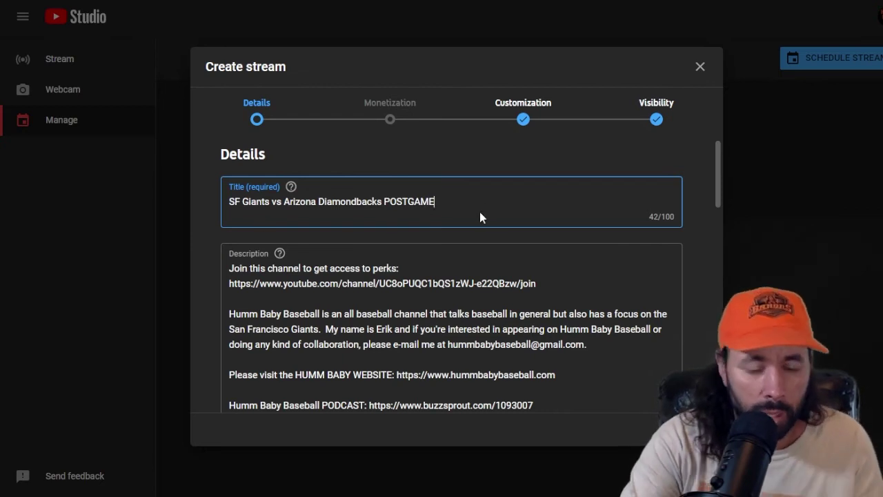
text(Gam)
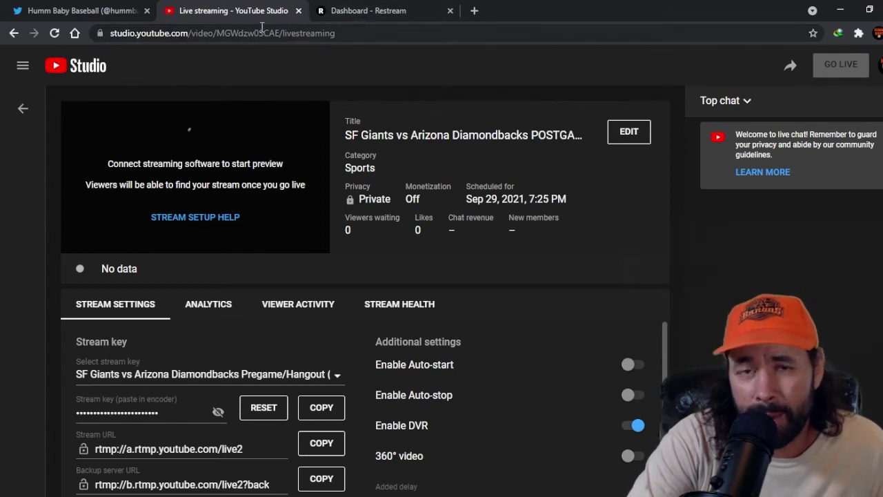
Step: Flip between the YouTube Studio and Restream tabs, ending on the Restream dashboard
click(368, 11)
click(237, 13)
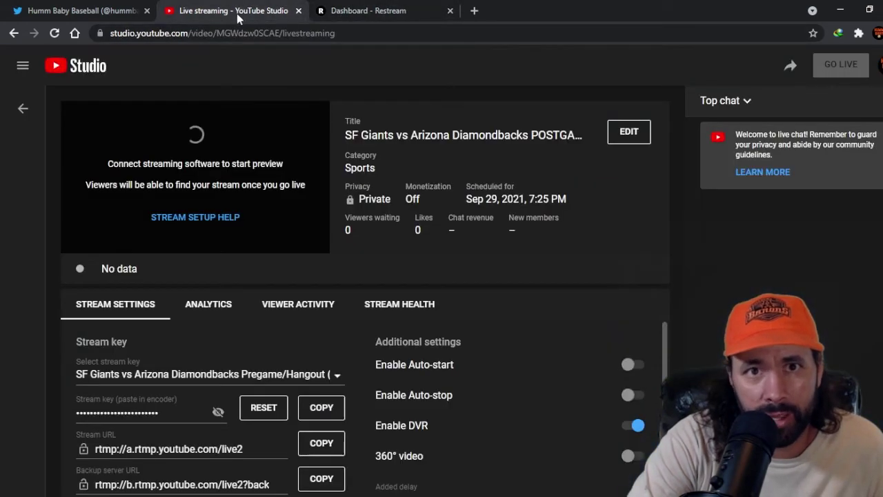
click(368, 12)
click(237, 12)
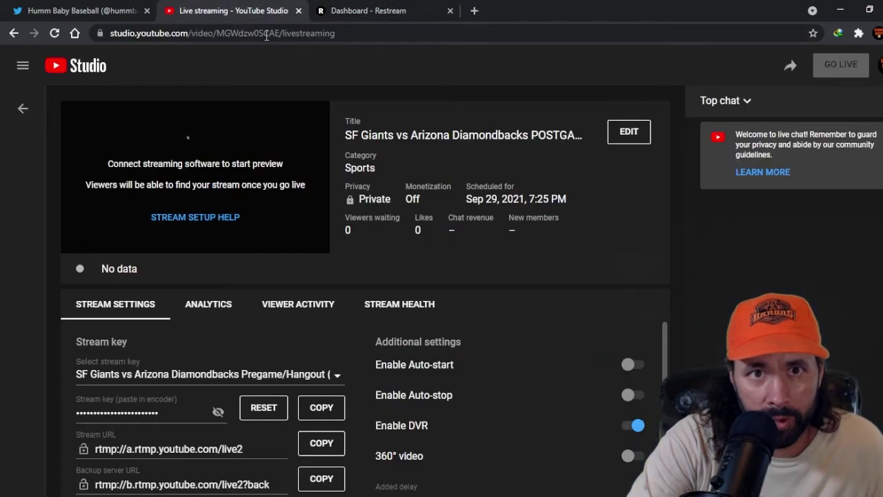
key(ctrl+Tab)
click(224, 12)
click(369, 11)
click(206, 12)
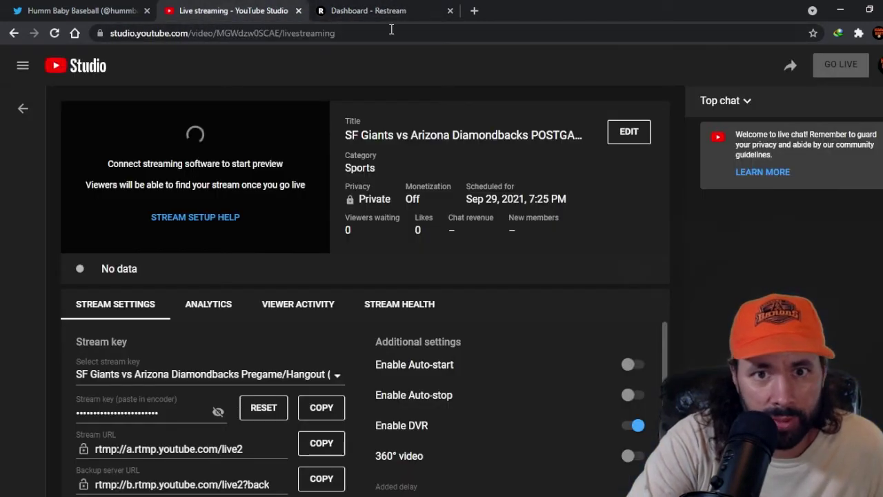
click(369, 12)
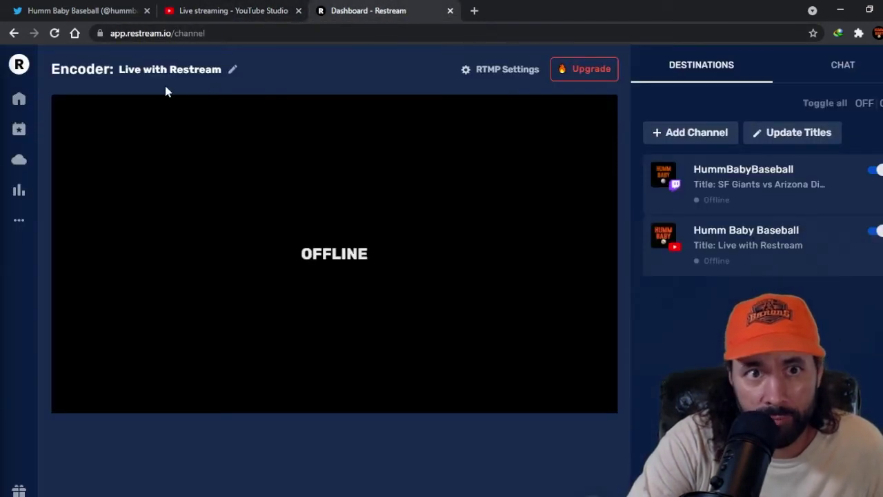
Step: Link Restream's YouTube destination to the 'SF Giants vs Arizona Diamondbacks POSTGAME Game 2' event and save
mouse_move(830, 166)
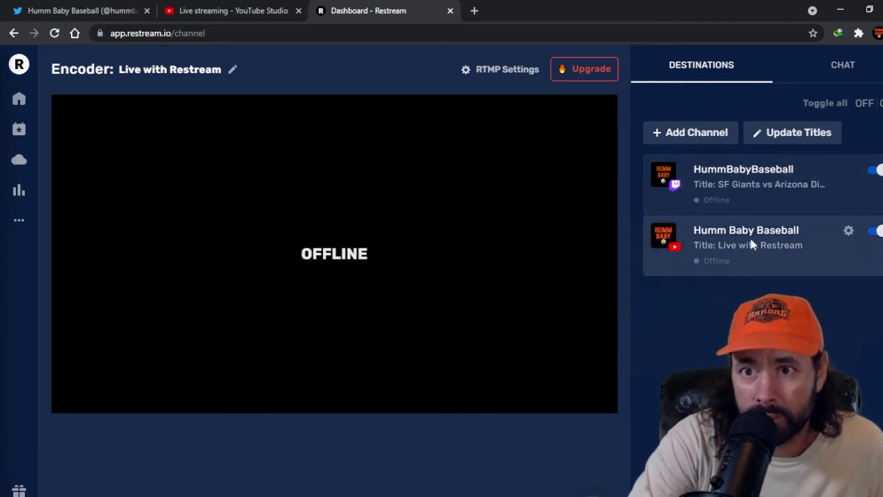
click(850, 231)
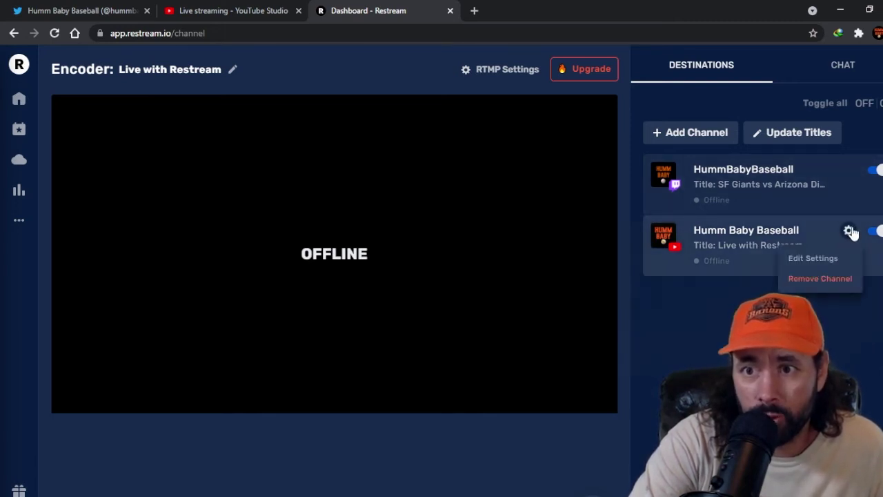
click(825, 265)
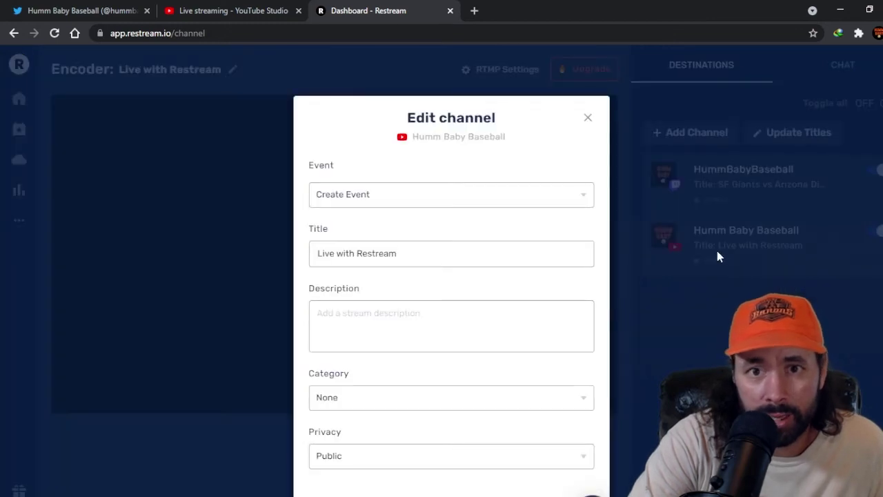
click(358, 197)
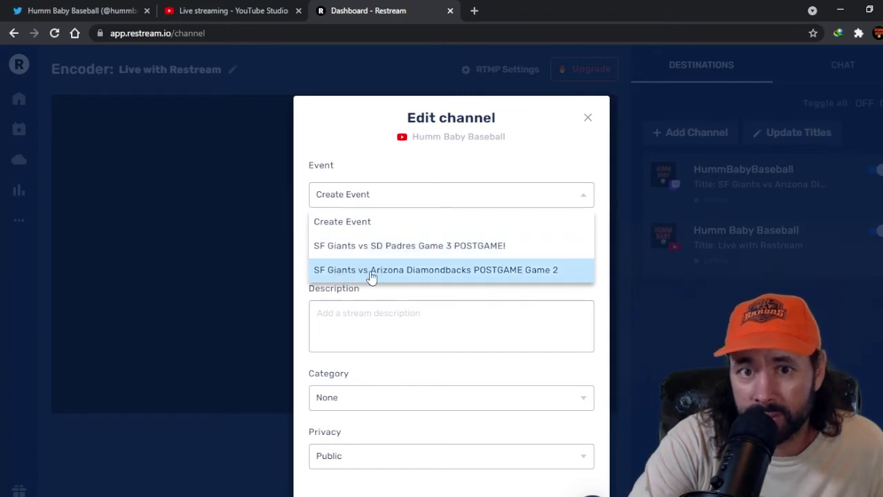
click(535, 276)
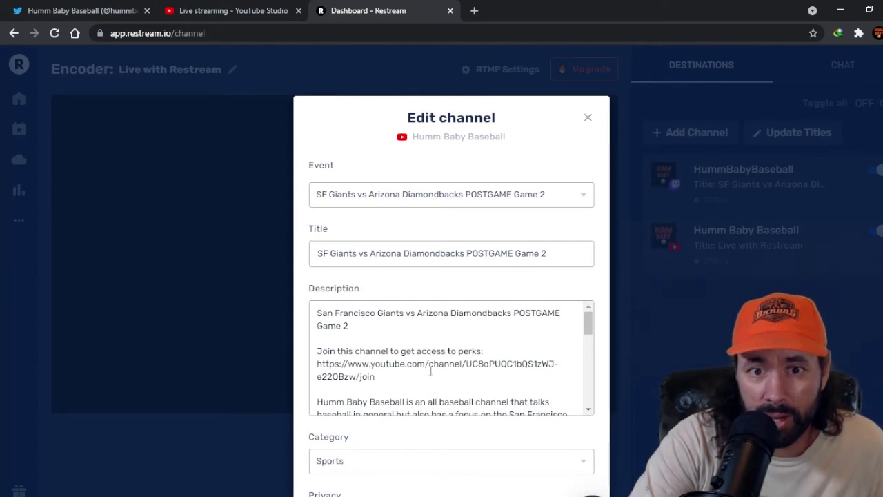
scroll(430, 372, down, 5)
scroll(494, 376, up, 5)
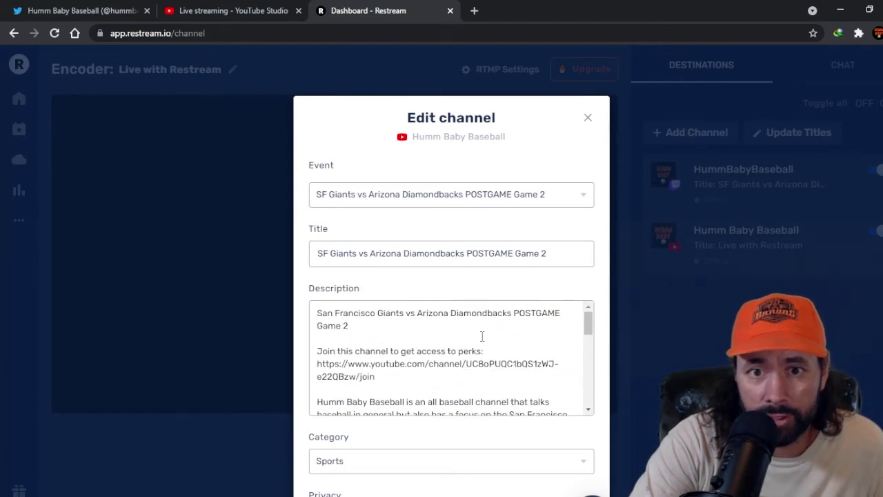
scroll(449, 359, down, 5)
scroll(408, 467, down, 2)
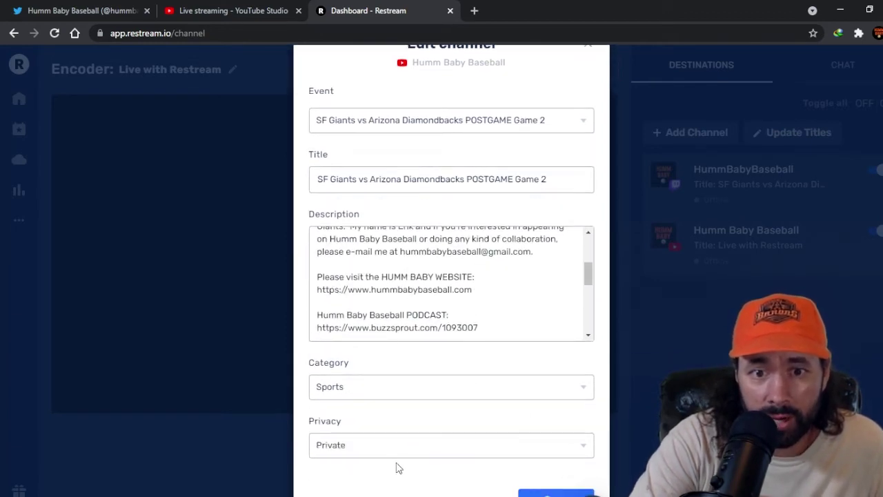
click(559, 492)
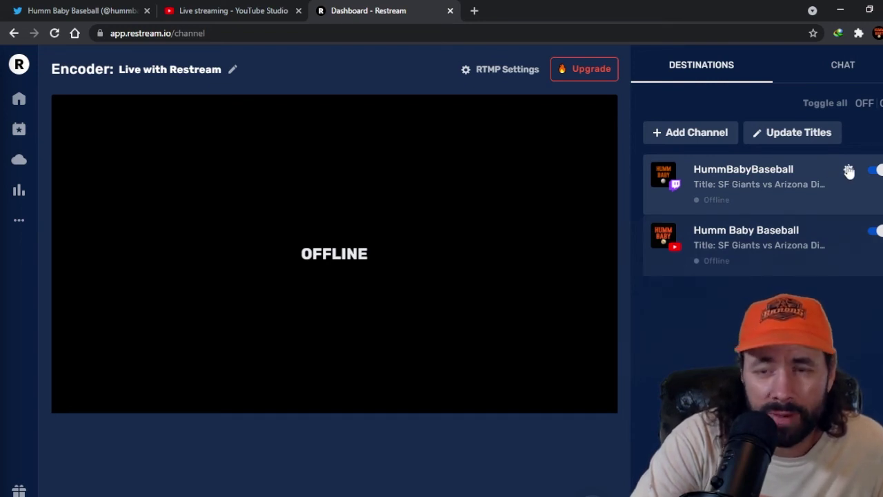
Step: Change the Twitch channel title ending from 'Pregame/Hangout' to 'Game 2' and save
click(849, 171)
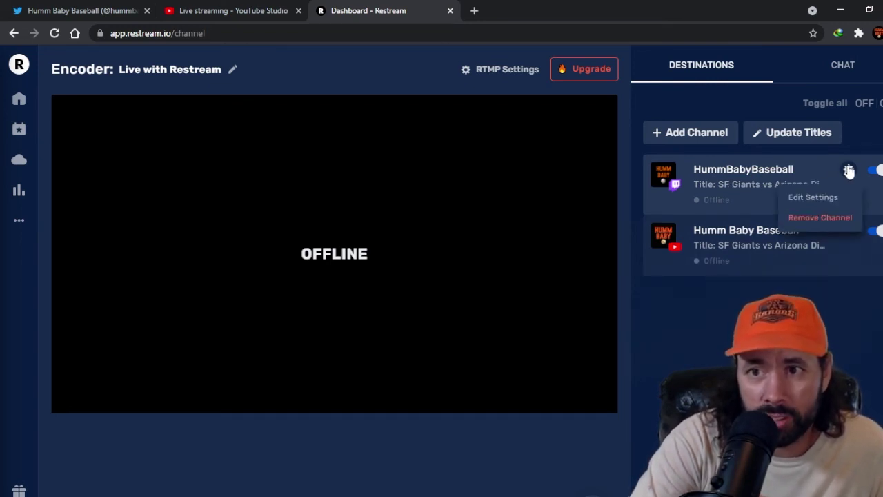
click(804, 197)
click(559, 186)
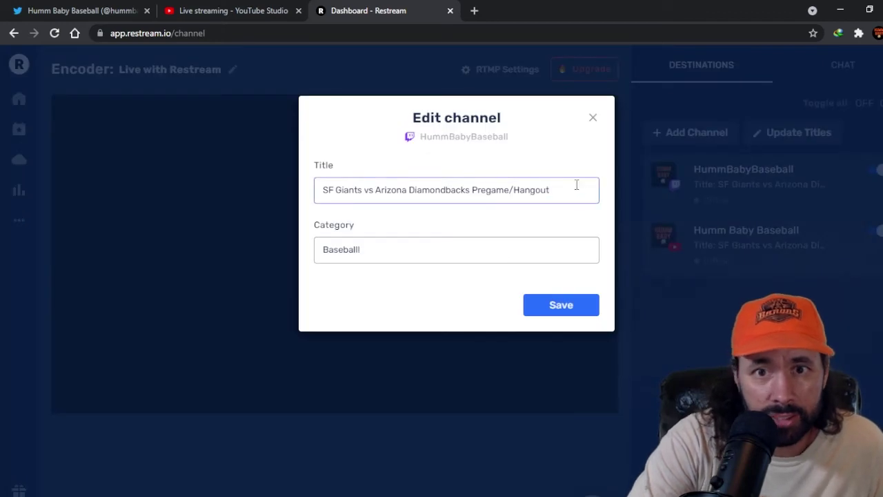
drag(576, 185, 474, 185)
text(Game 2 Post)
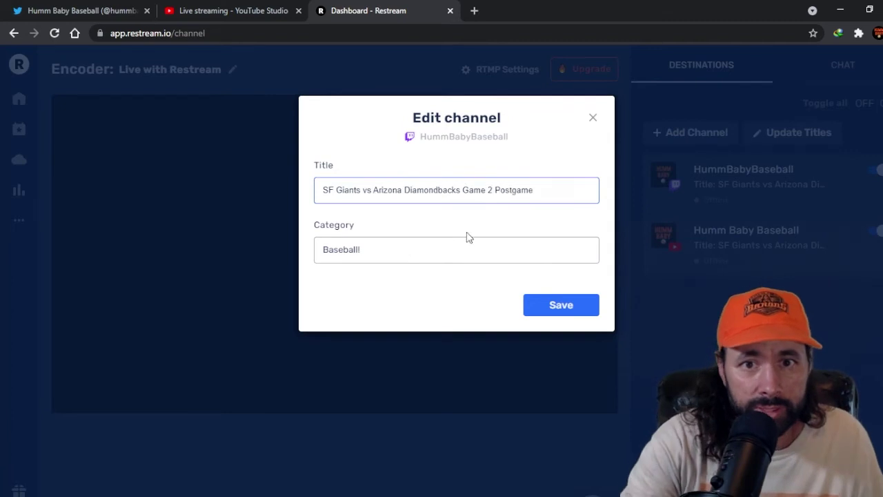
click(418, 290)
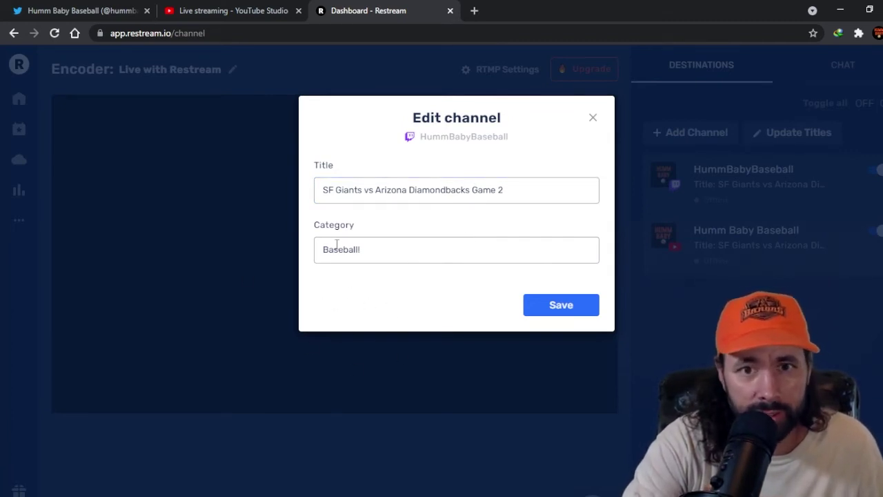
click(570, 314)
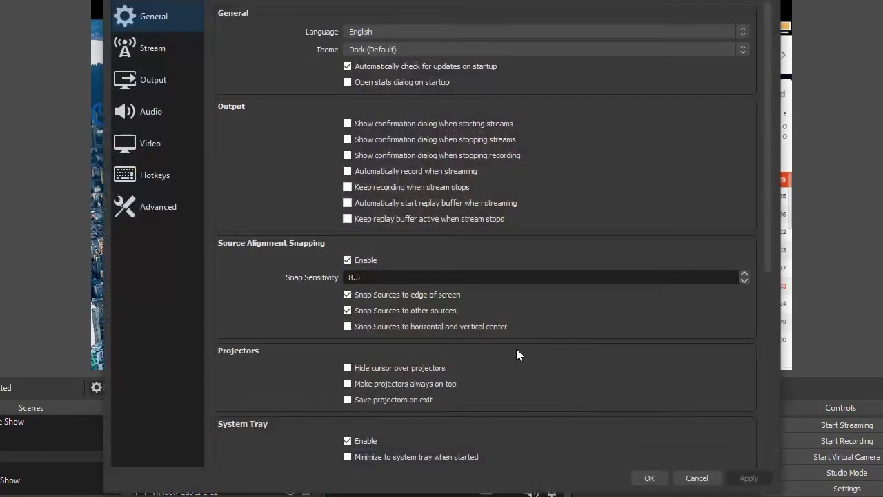
Step: In OBS Stream settings, keep Restream.io as the service and request disconnecting the account
click(132, 51)
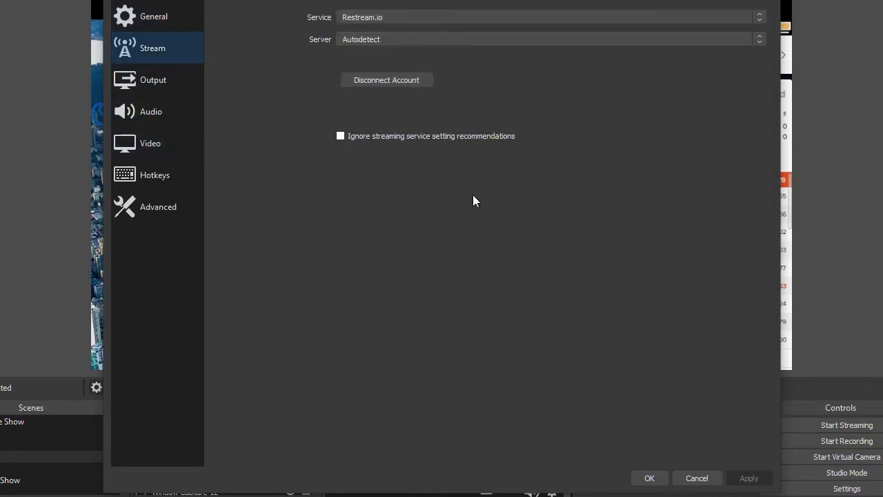
click(370, 20)
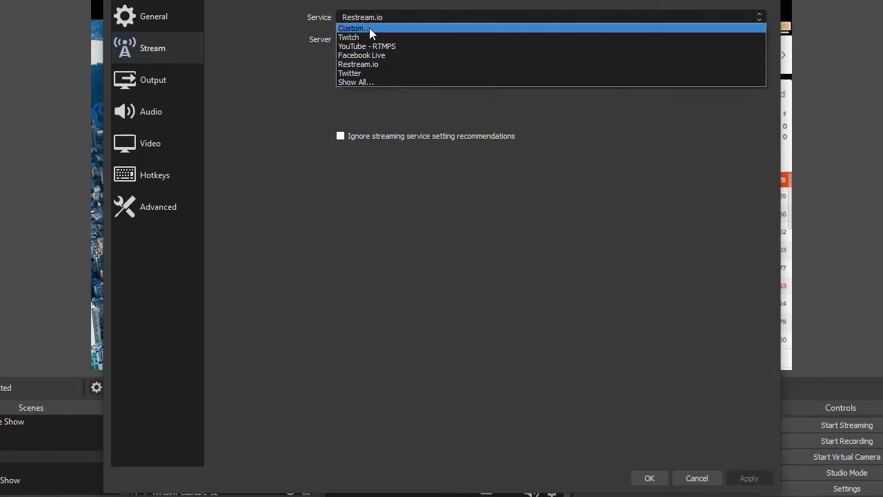
click(384, 64)
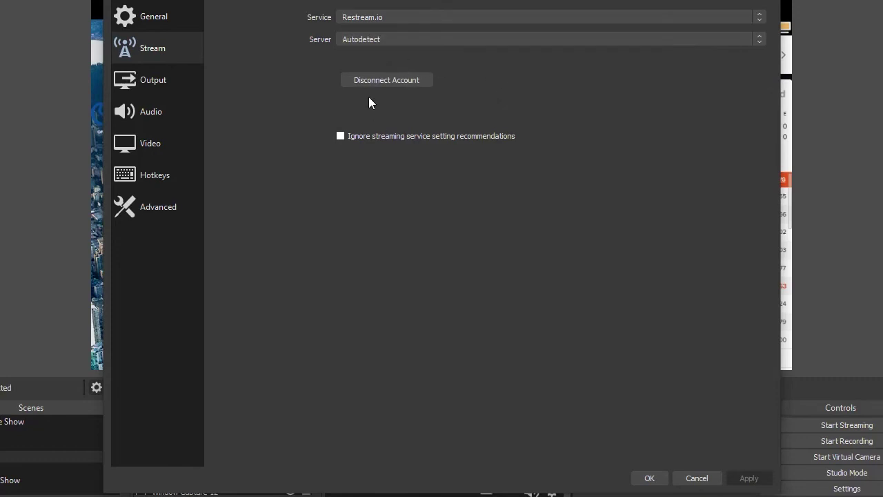
click(390, 79)
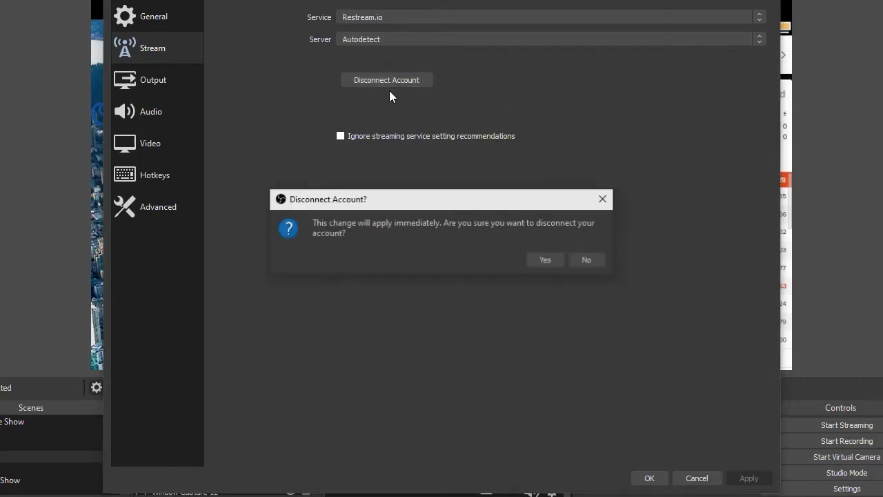
Step: Confirm the disconnect, log in to Restream with the account e-mail and password, authorize OBS, and apply
click(556, 257)
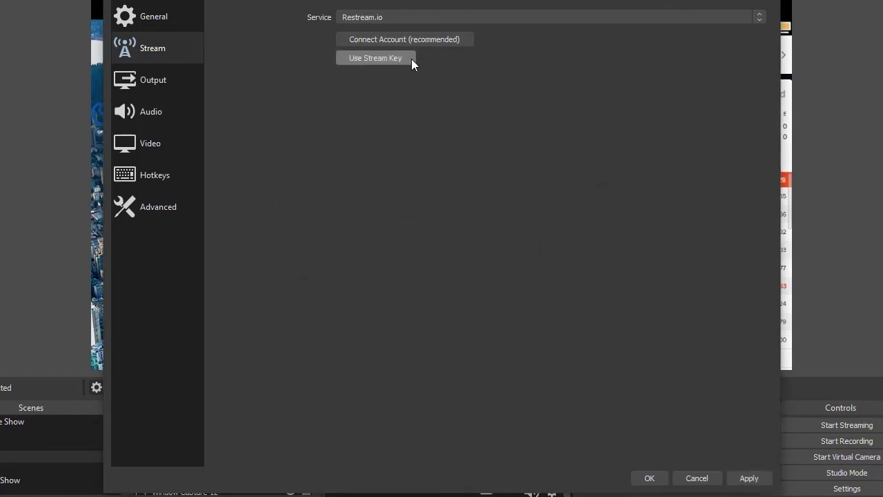
click(416, 39)
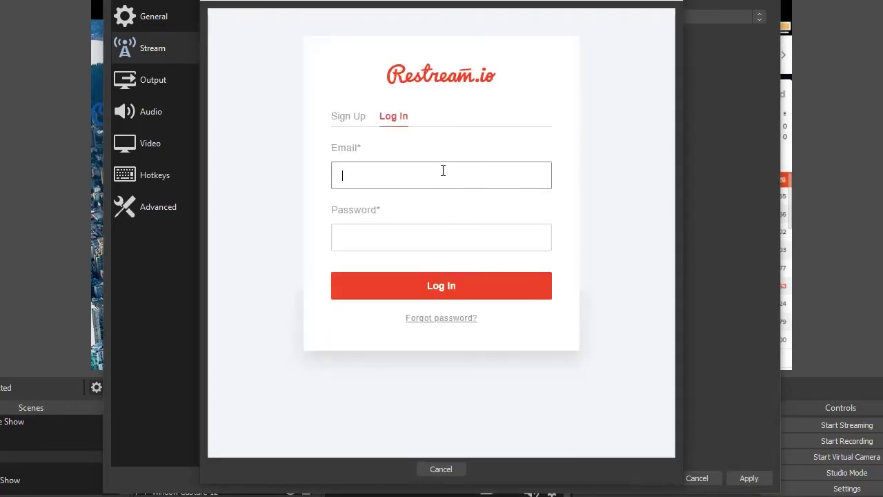
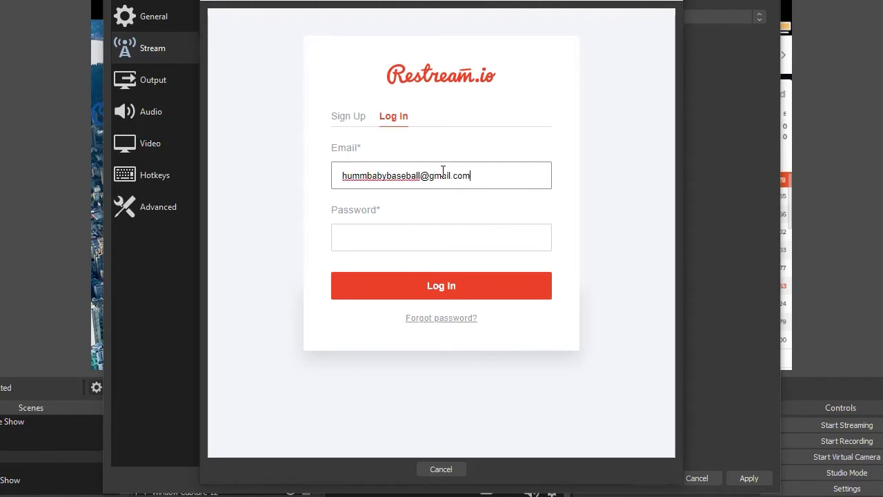
key(Tab)
text(••••••••••)
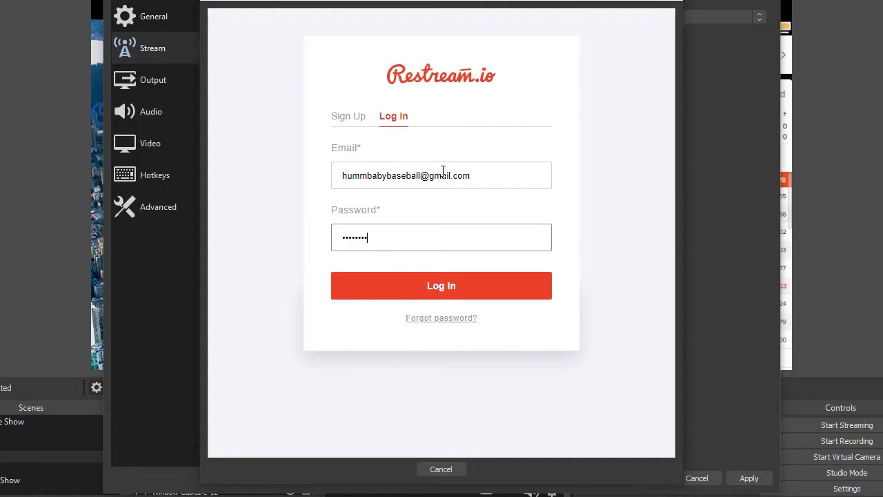
click(457, 293)
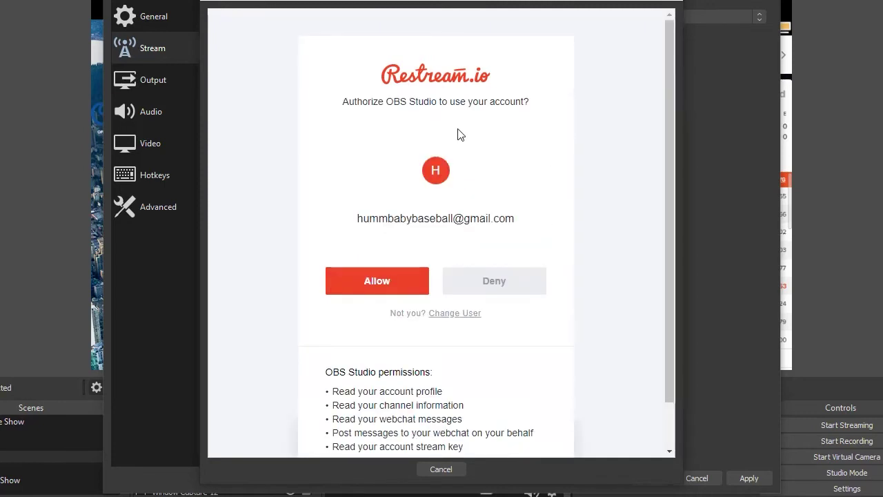
click(369, 289)
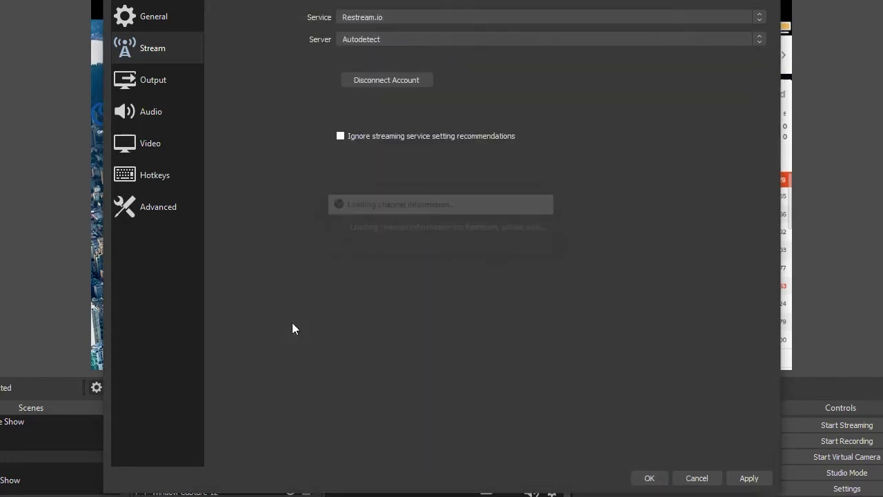
click(765, 477)
Step: Close Settings, shut the floating Multistreaming and other docks, and dock the chat panel on the left
click(653, 482)
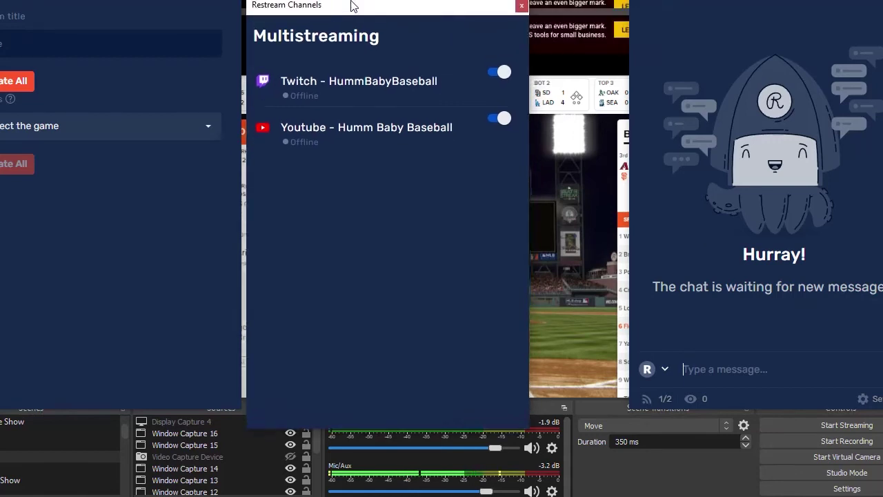
drag(351, 6, 636, 2)
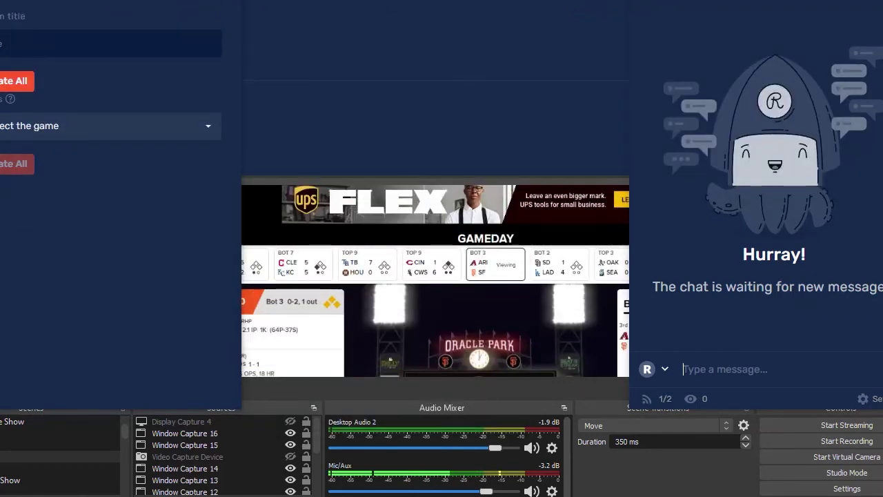
click(621, 0)
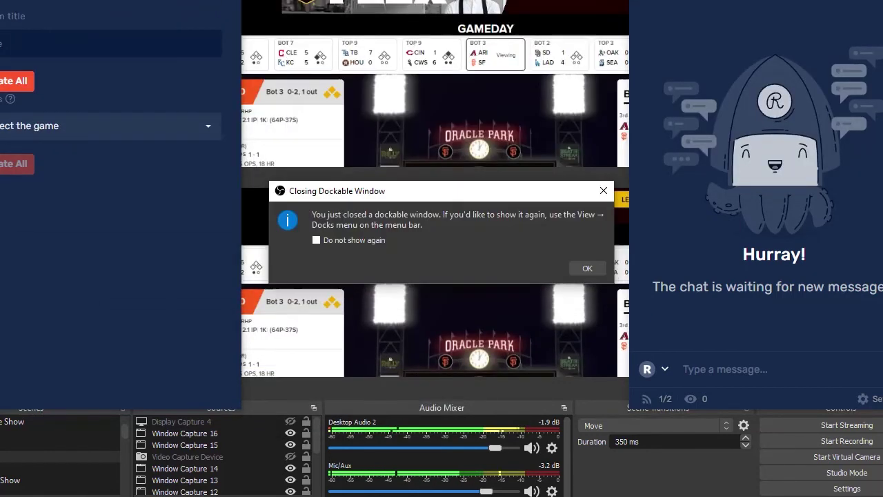
click(581, 272)
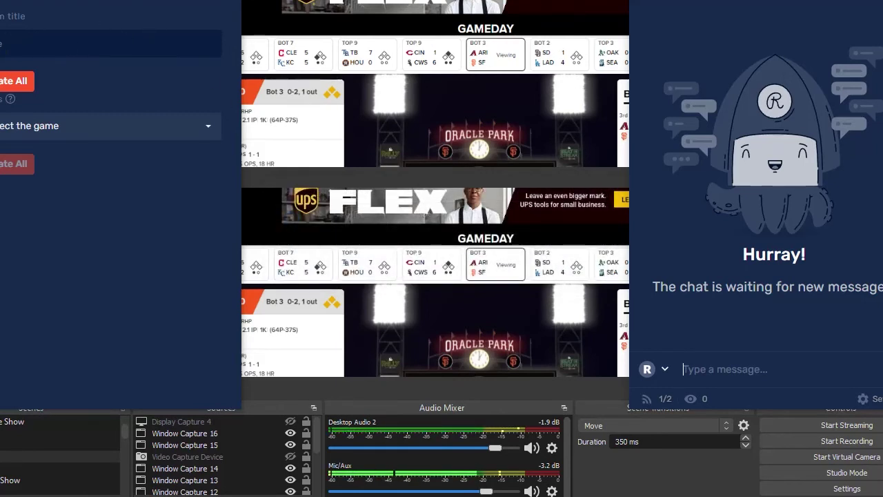
click(214, 3)
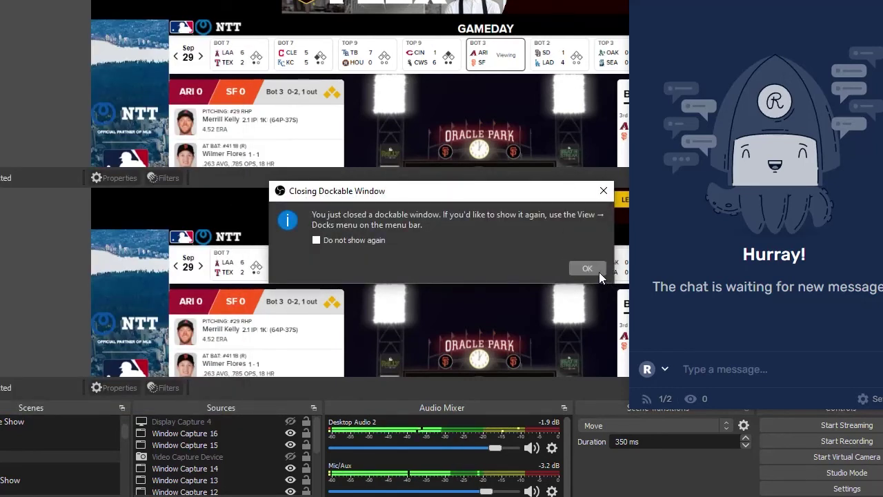
click(584, 271)
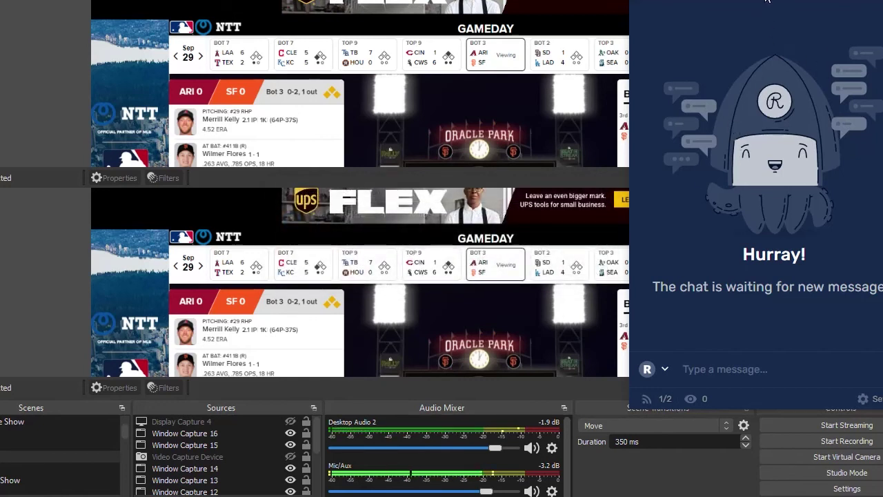
drag(750, 3, 1, 73)
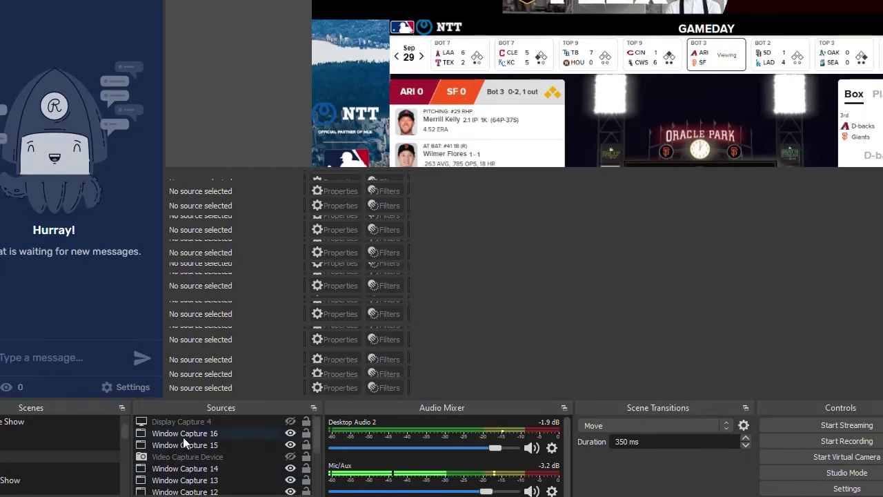
Step: Switch OBS to the Show scene, then bring the Restream dashboard back up
click(23, 454)
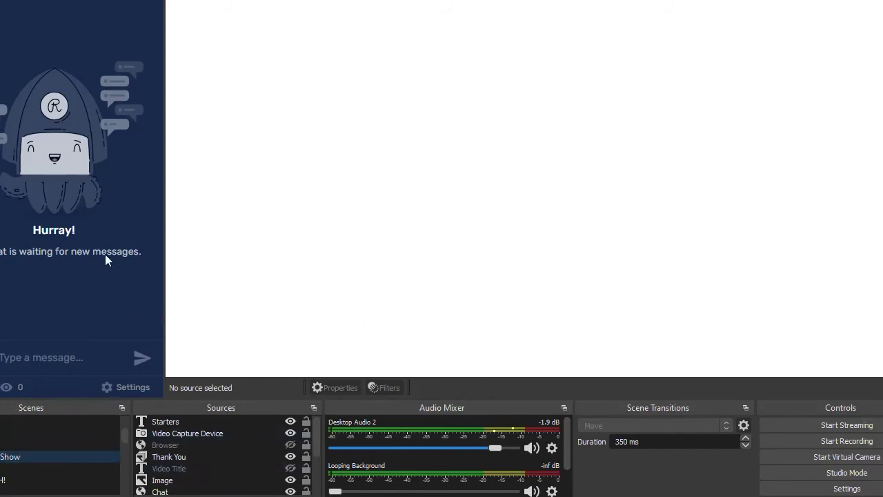
click(33, 353)
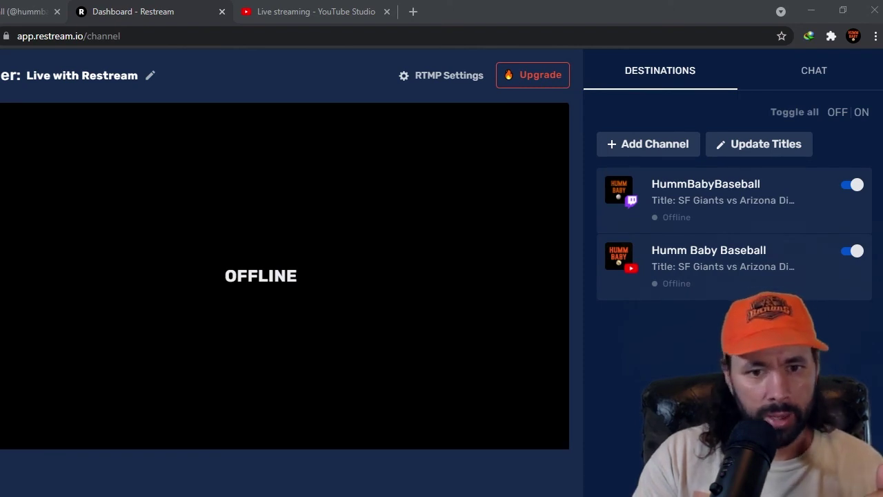
click(359, 11)
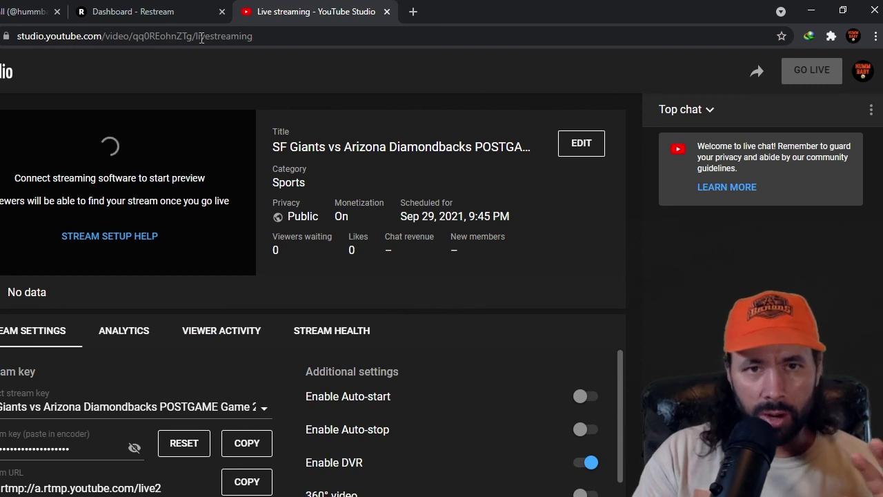
click(160, 9)
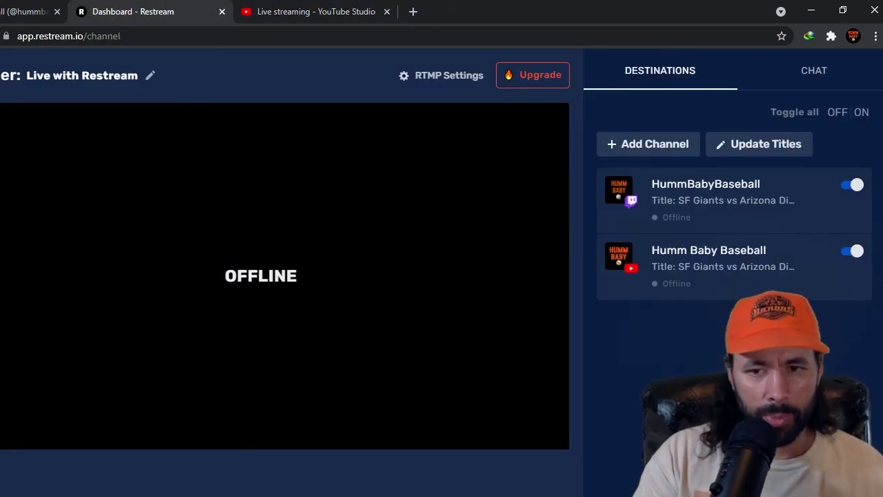
key(alt+Tab)
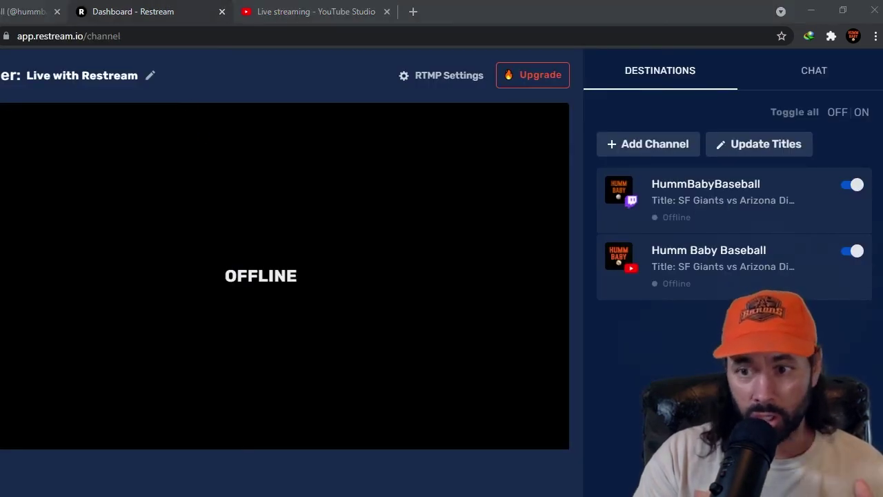